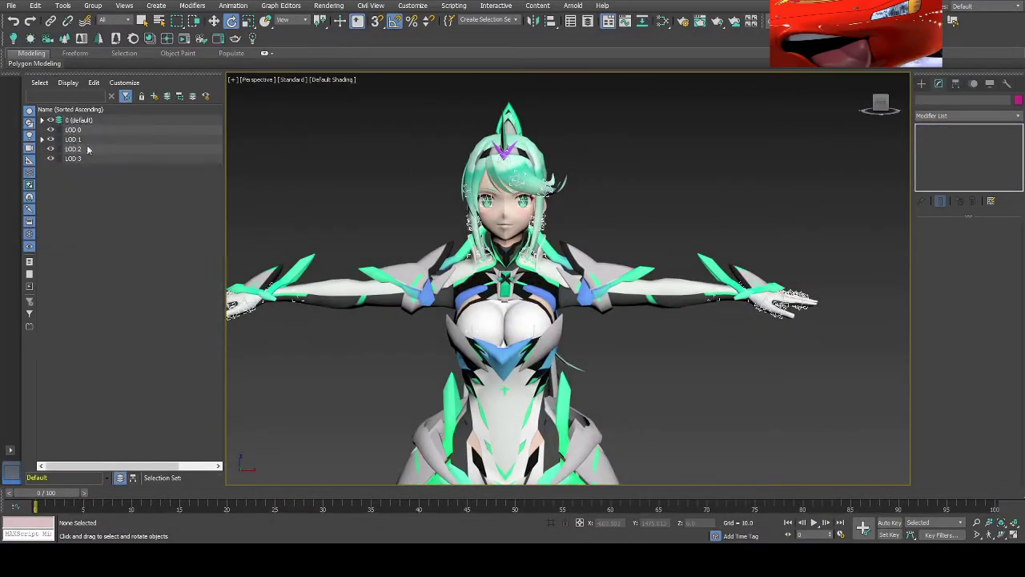
Rename the LOD 1 layer to Pneuma and delete its WingsFolded, WingsFolded2 and WingsFoldedGlo meshes.
double_click(74, 140)
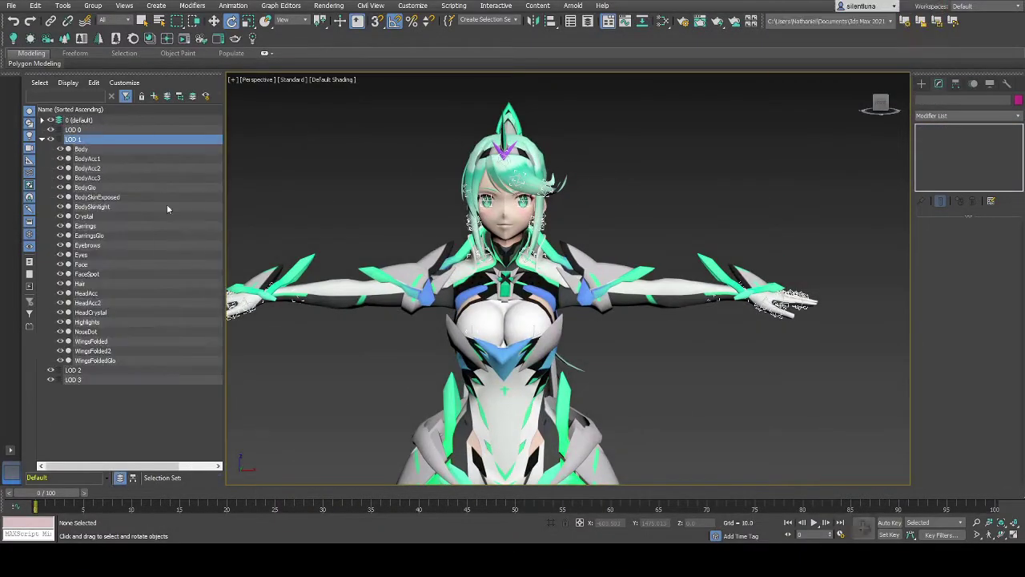
click(256, 220)
click(874, 106)
click(864, 78)
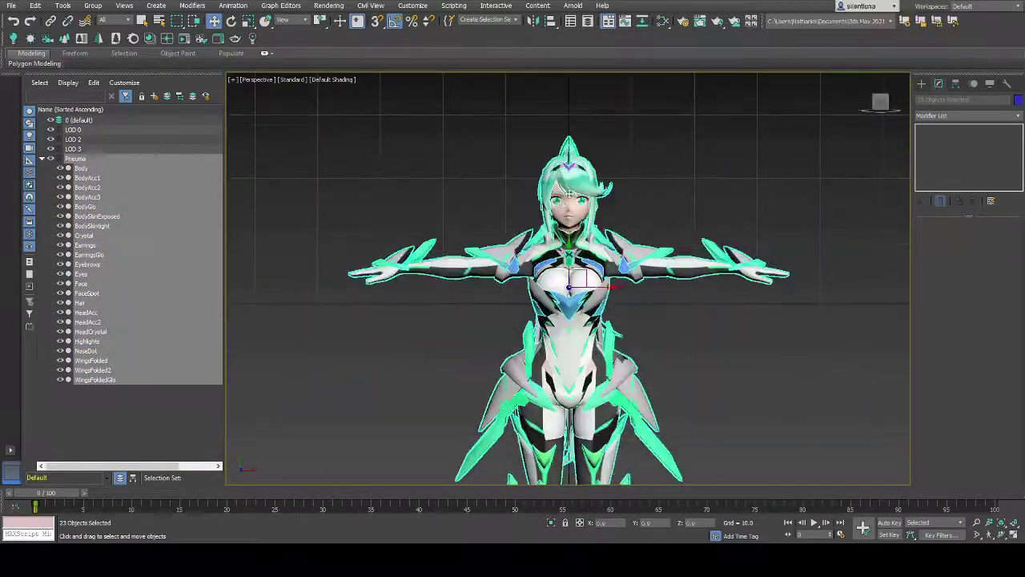
click(880, 101)
click(142, 178)
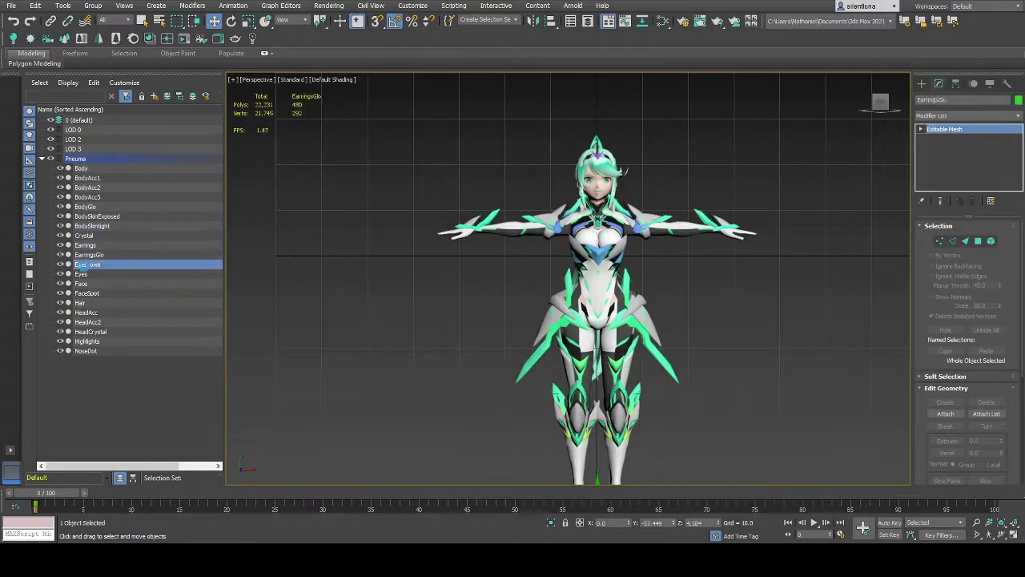
Select the lower-leg faces of the Body mesh and detach them as a separate object named Legs.
click(127, 169)
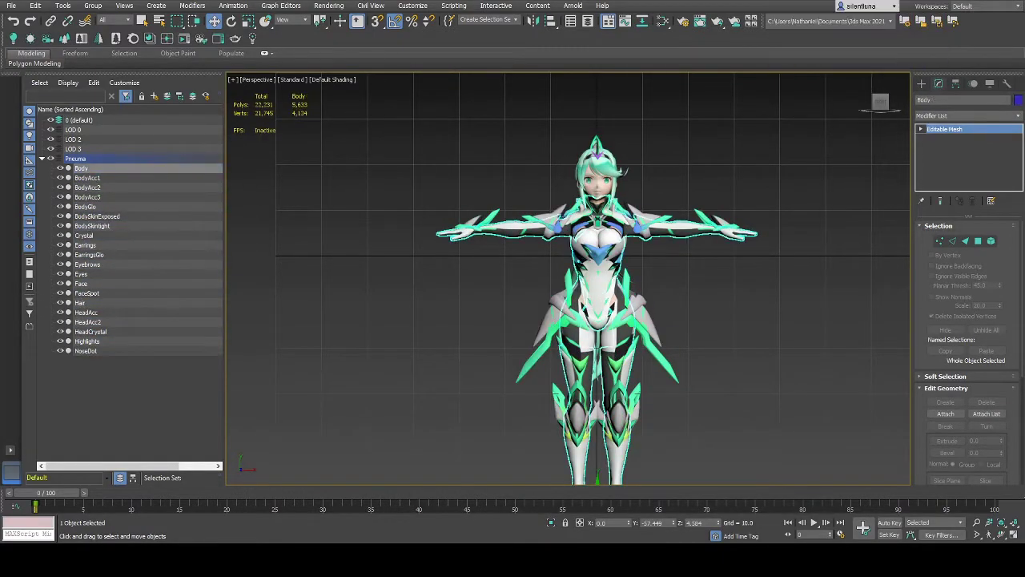
click(880, 101)
click(853, 272)
alt+middle_drag(853, 273, 721, 56)
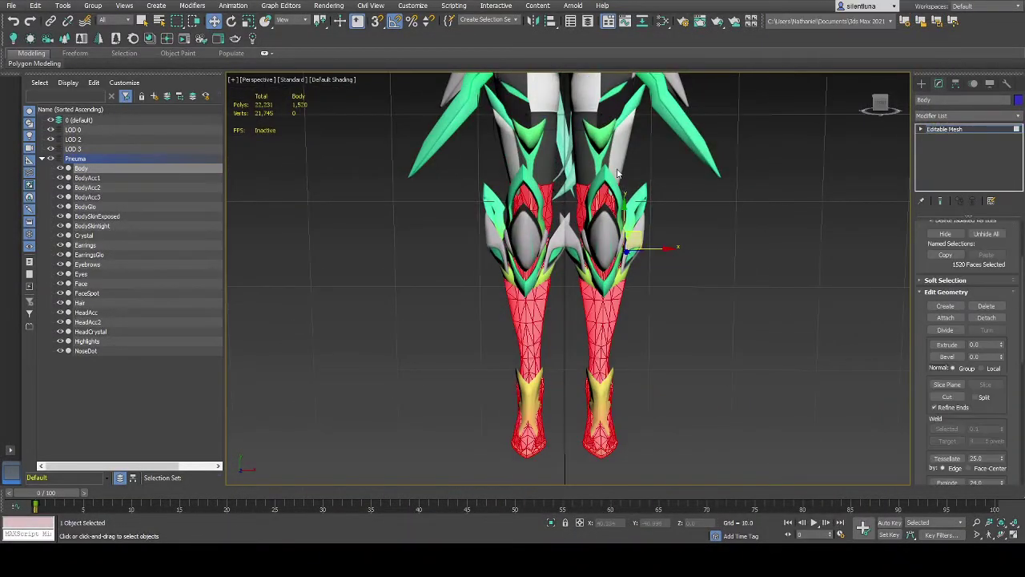
scroll(355, 275, down, 6)
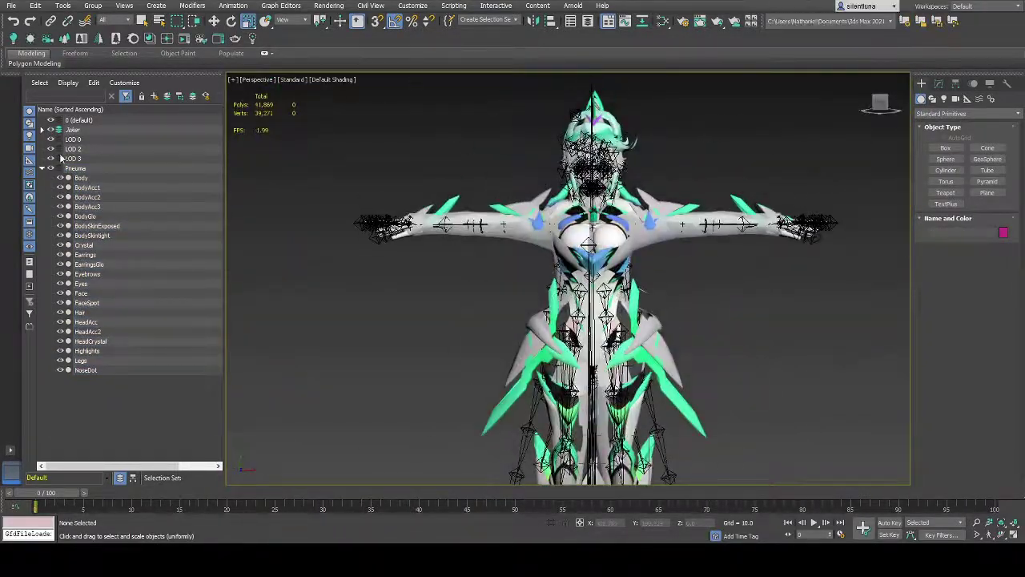
Add a Skin Wrap modifier to Pneuma's Body mesh using the Joker meshes and convert it to Skin.
double_click(74, 167)
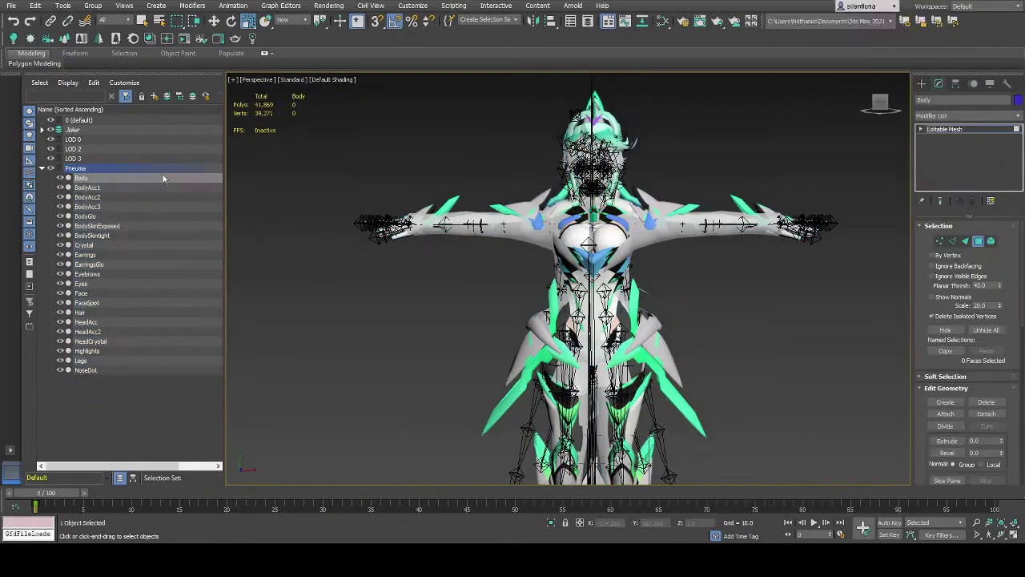
double_click(72, 129)
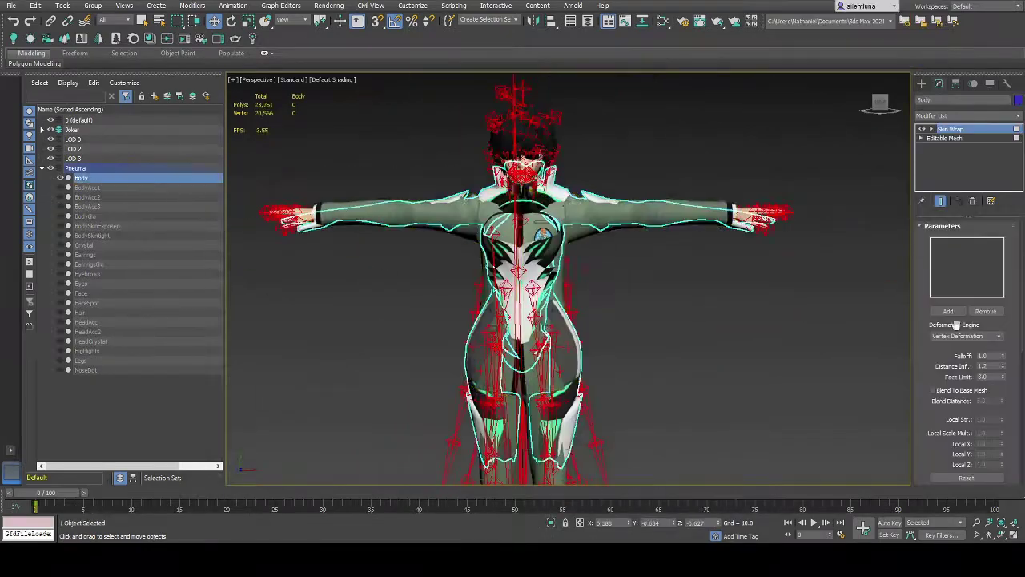
click(29, 216)
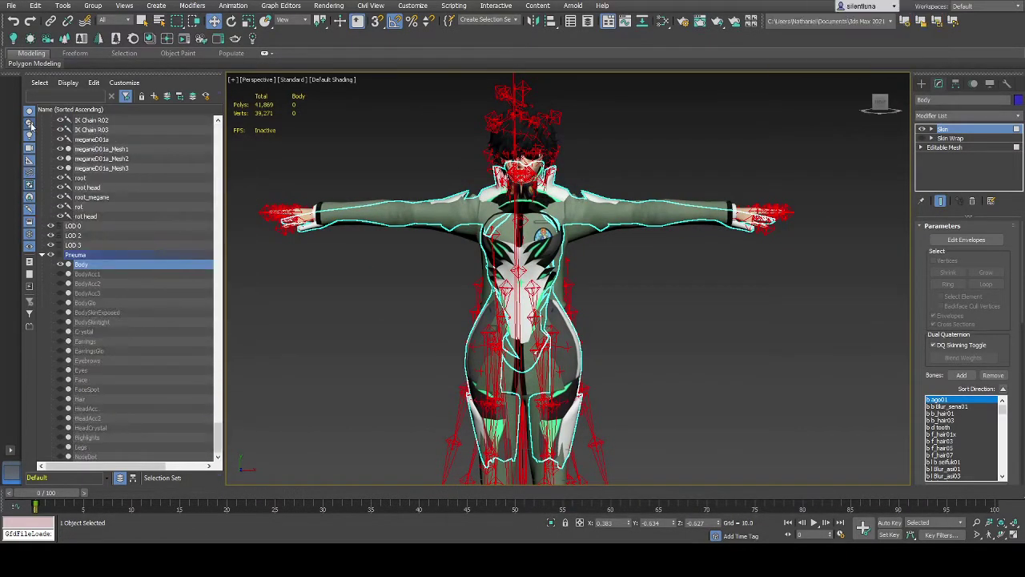
drag(216, 363, 216, 376)
key(ctrl+a)
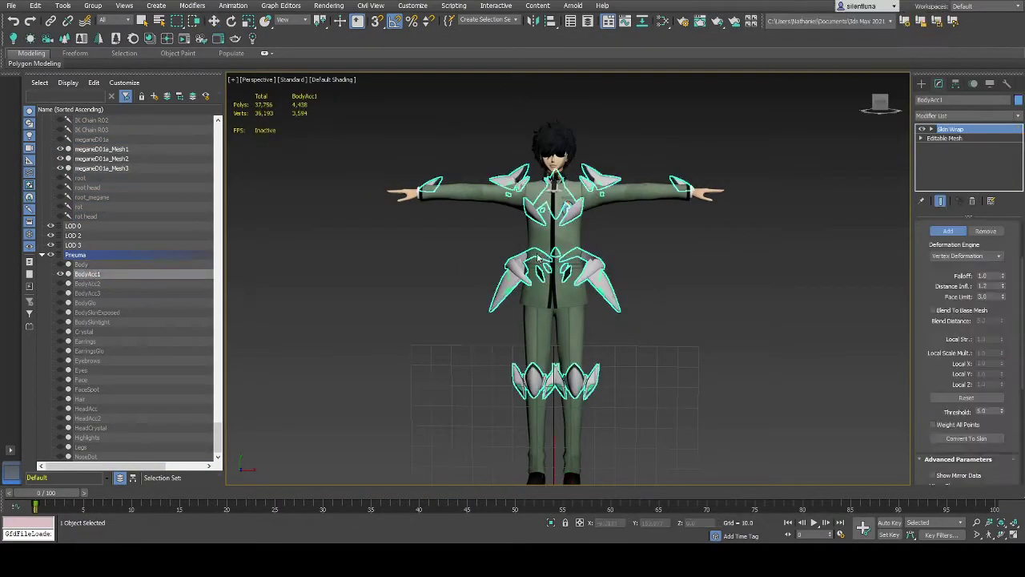
Skin-wrap Pneuma's remaining meshes, including BodyAcc1, Face and FaceSpot, to the Joker model and convert each wrap to Skin.
scroll(560, 384, up, 5)
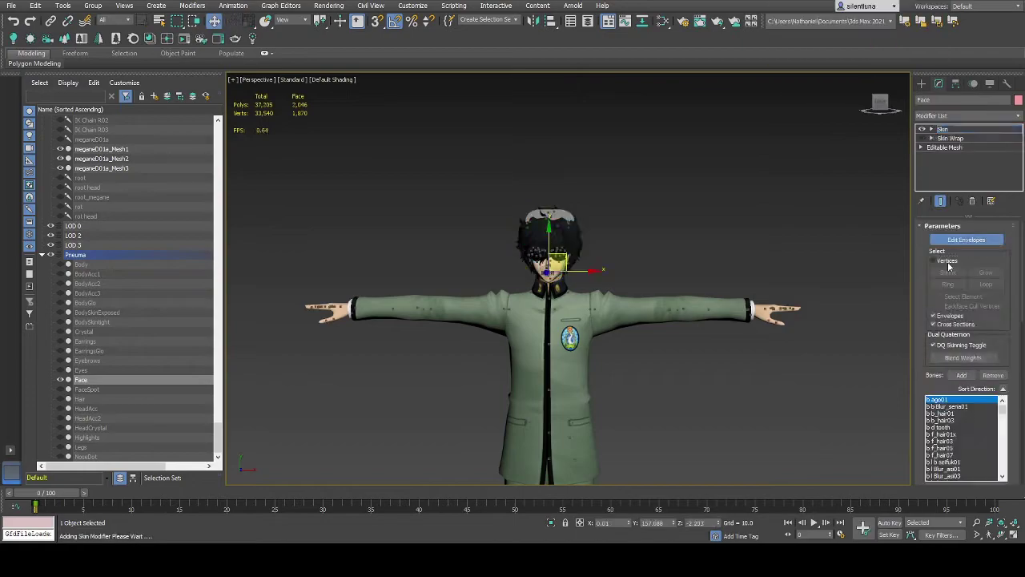
click(80, 390)
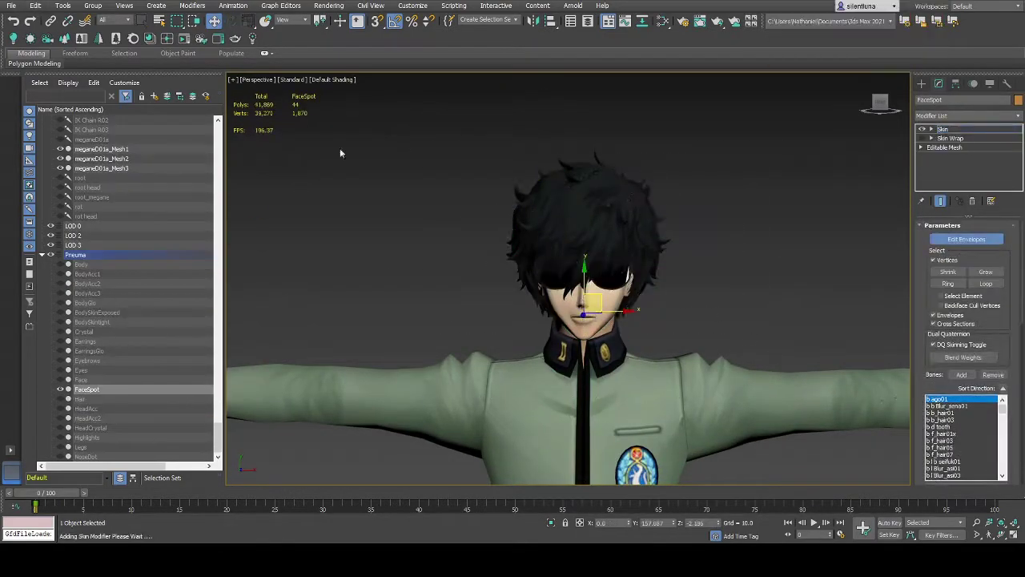
click(160, 398)
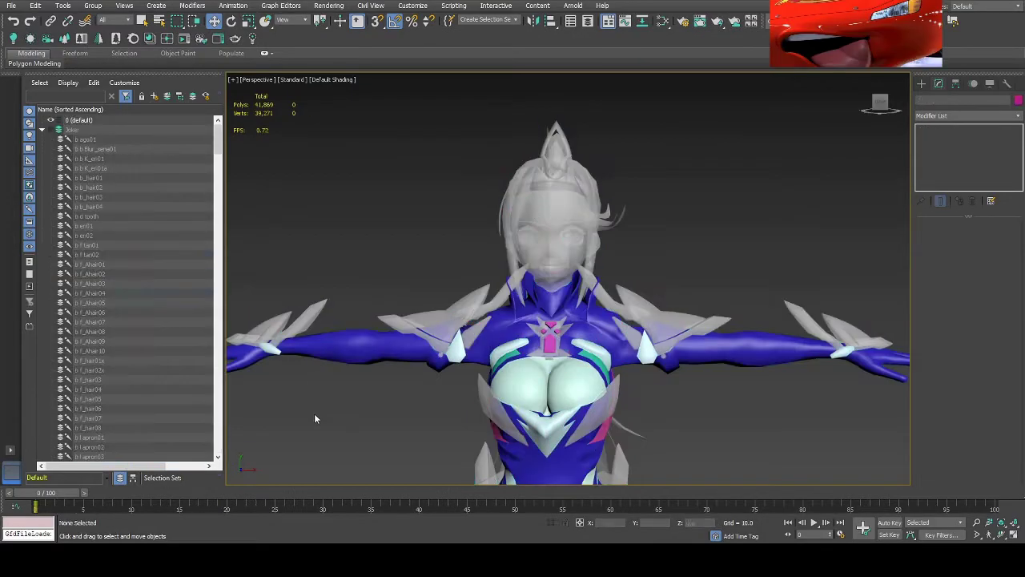
Select the skinned Body mesh and restore its textured material.
click(112, 265)
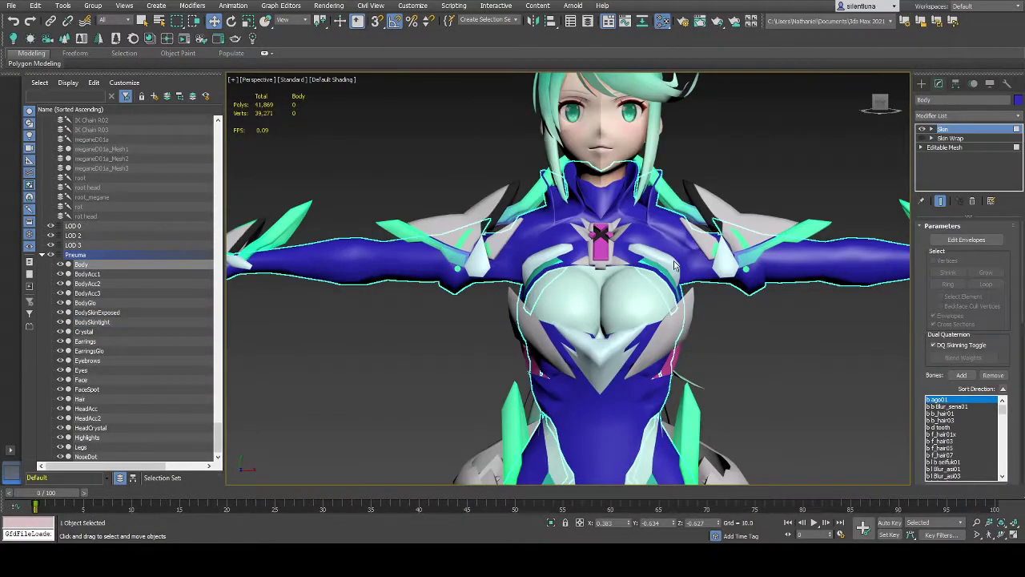
click(1016, 130)
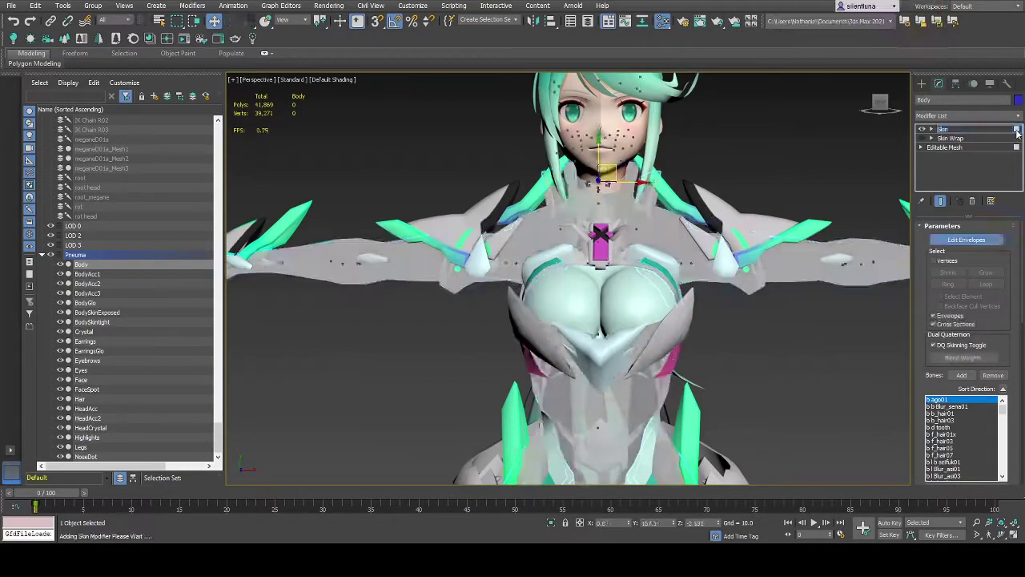
click(1006, 131)
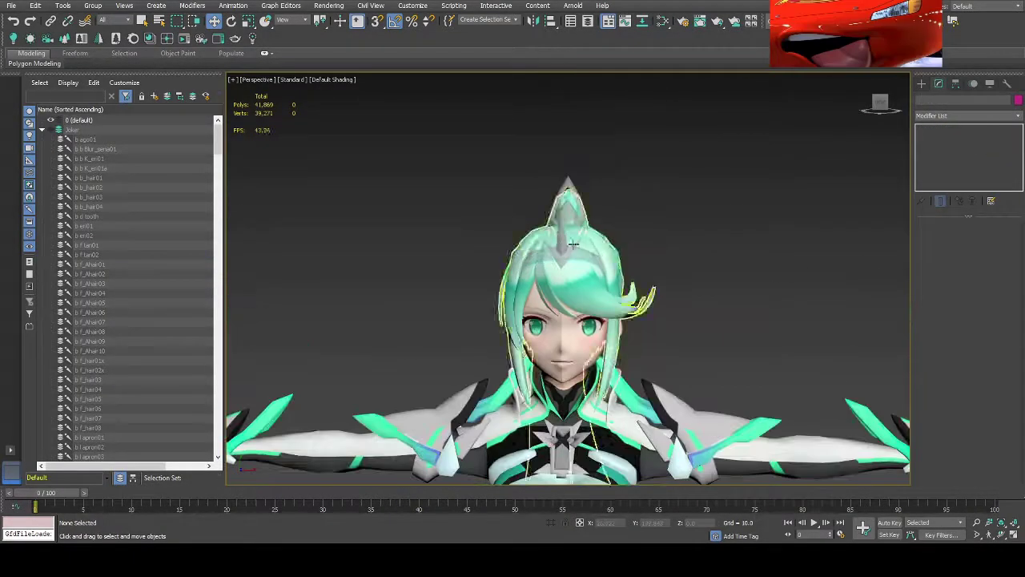
Check the HeadCrystal mesh and the Editable Mesh level beneath BodyAcc2's Skin modifier.
click(563, 237)
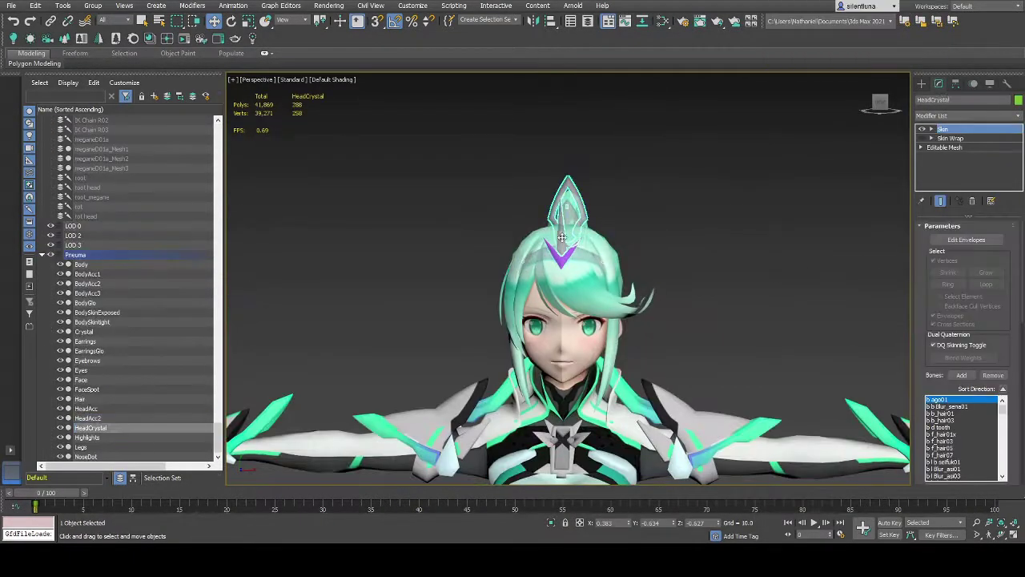
click(508, 318)
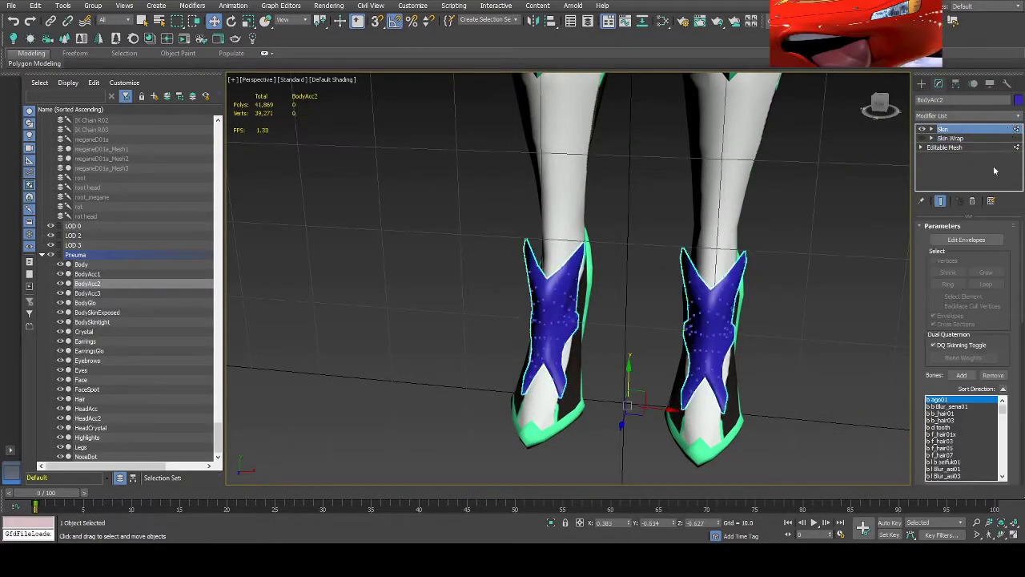
click(944, 148)
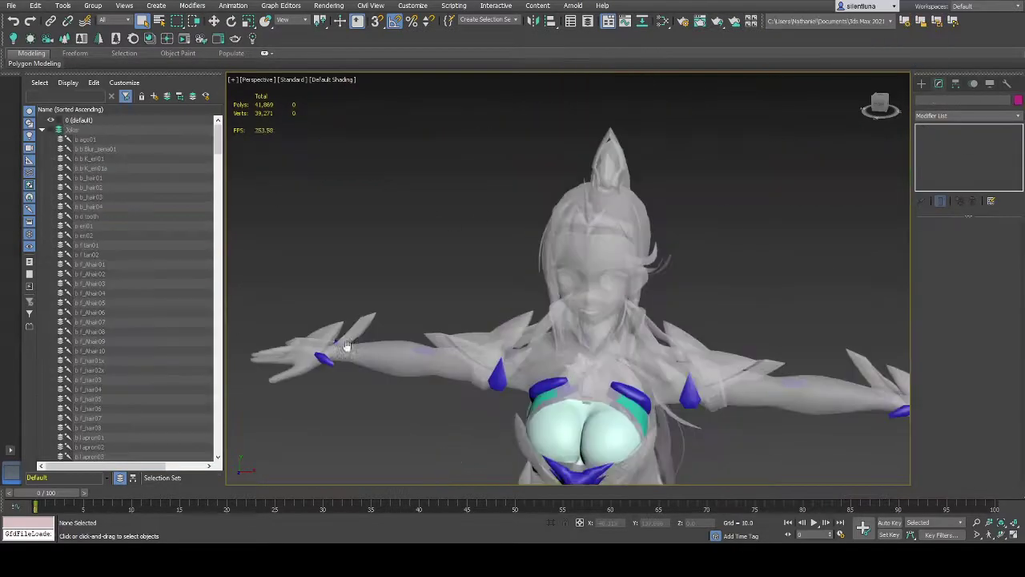
shift+click(205, 316)
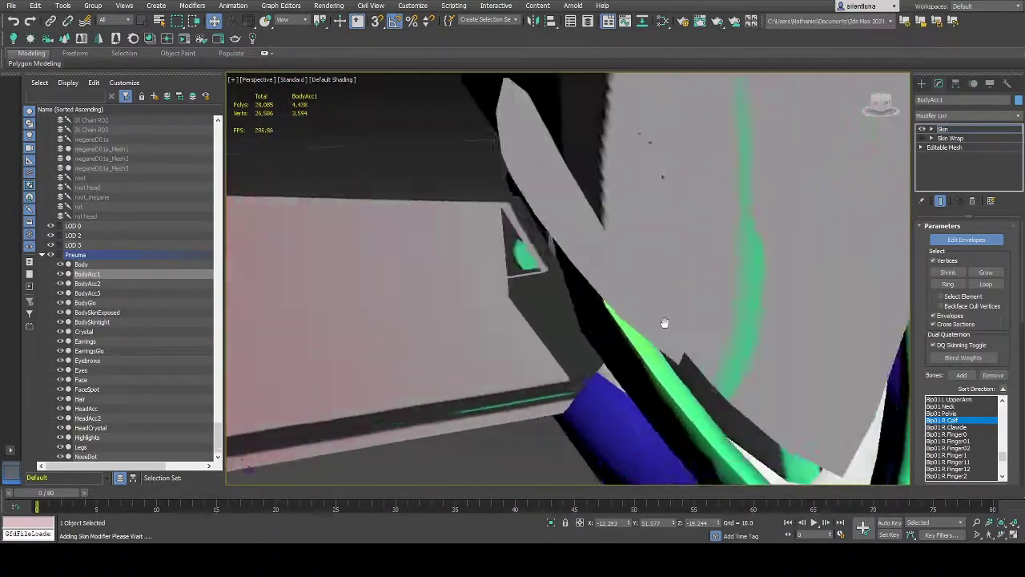
Check the Bip01 R Calf weights on BodyAcc1's knee armour and start editing the skin envelopes of BodyGlo.
middle_drag(664, 323, 606, 255)
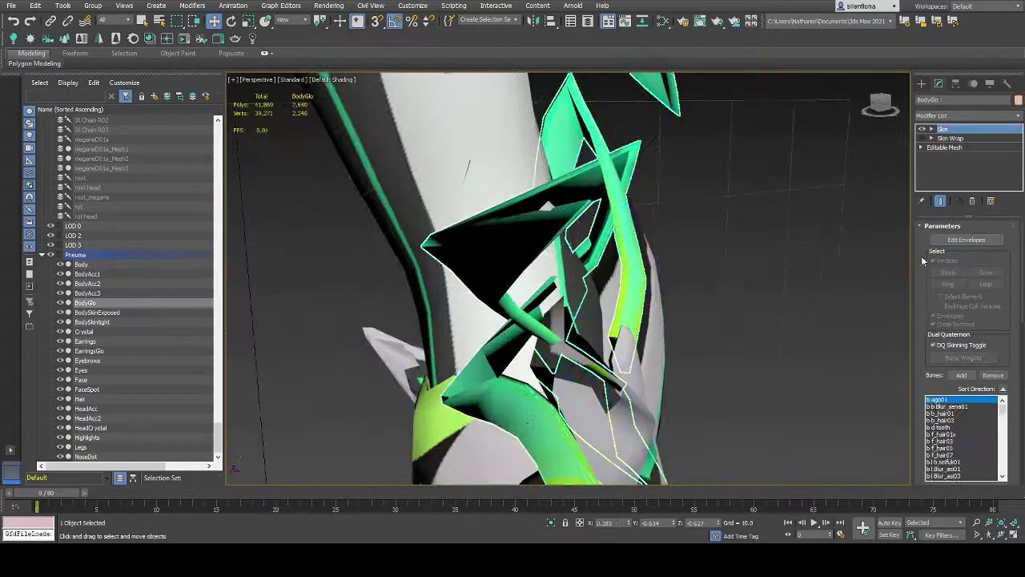
click(966, 239)
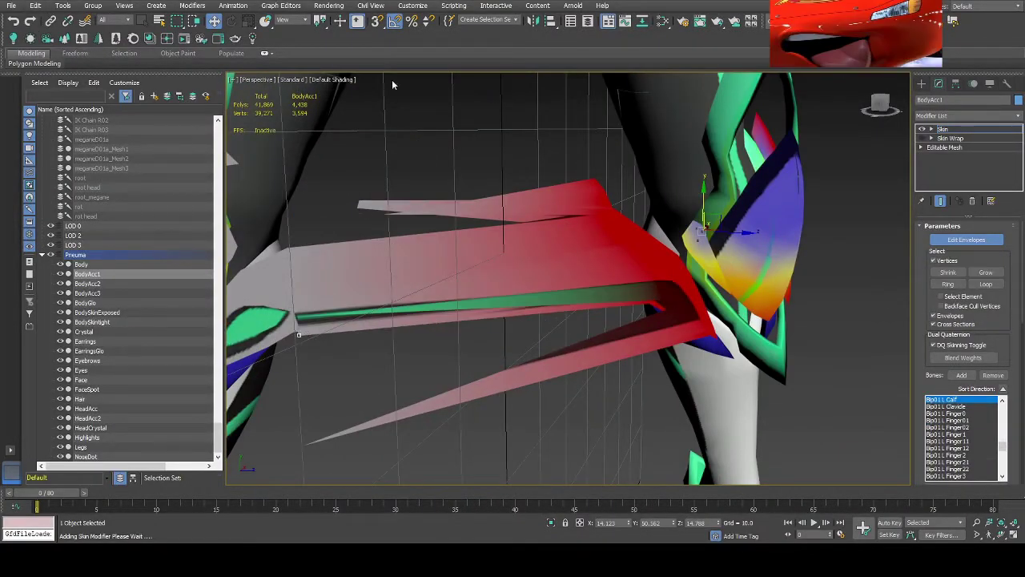
Select the stretched knee armour vertices of BodyAcc1 and weight them to Bip01 L Calf.
alt+middle_drag(391, 83, 519, 231)
scroll(520, 231, up, 5)
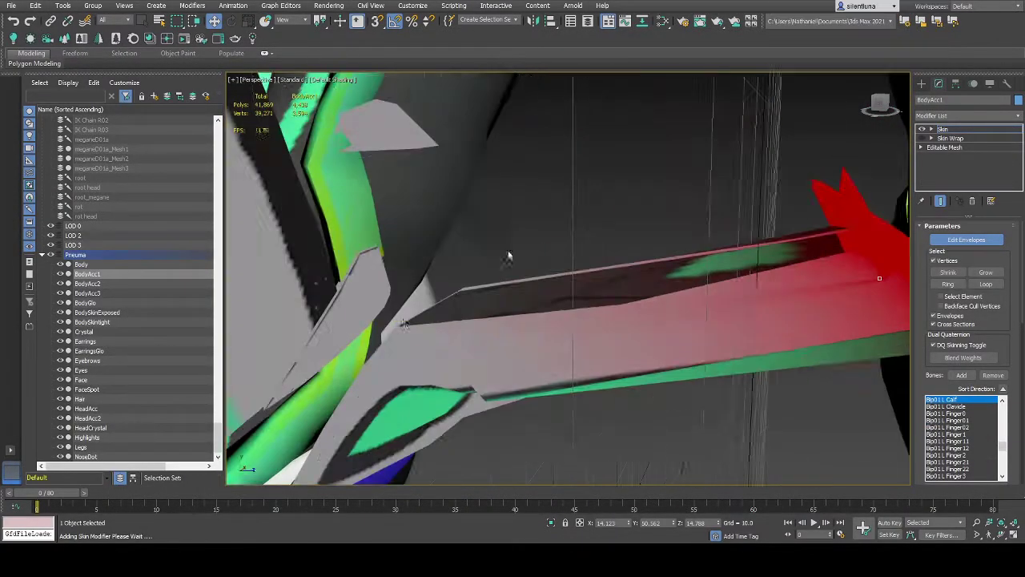
alt+middle_drag(397, 89, 433, 122)
alt+middle_drag(576, 240, 458, 321)
alt+middle_drag(574, 300, 896, 240)
click(965, 240)
drag(378, 263, 501, 383)
Weight the stray vertices on BodyAcc1's other knee armour piece to Bip01 R Calf.
alt+middle_drag(340, 286, 400, 328)
scroll(401, 328, down, 5)
click(417, 339)
scroll(471, 364, up, 8)
scroll(388, 392, up, 3)
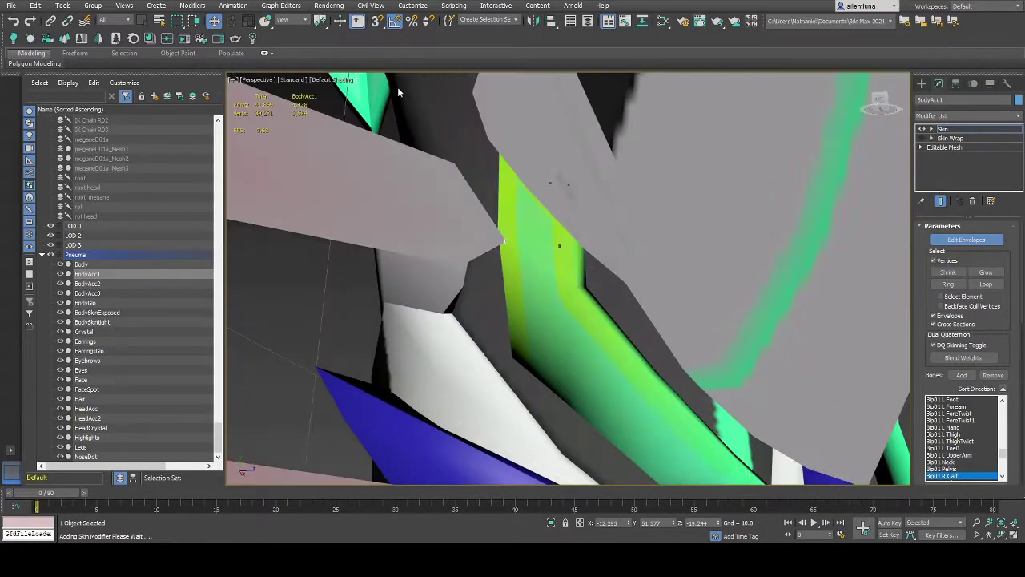
scroll(397, 93, down, 4)
alt+middle_drag(611, 211, 465, 276)
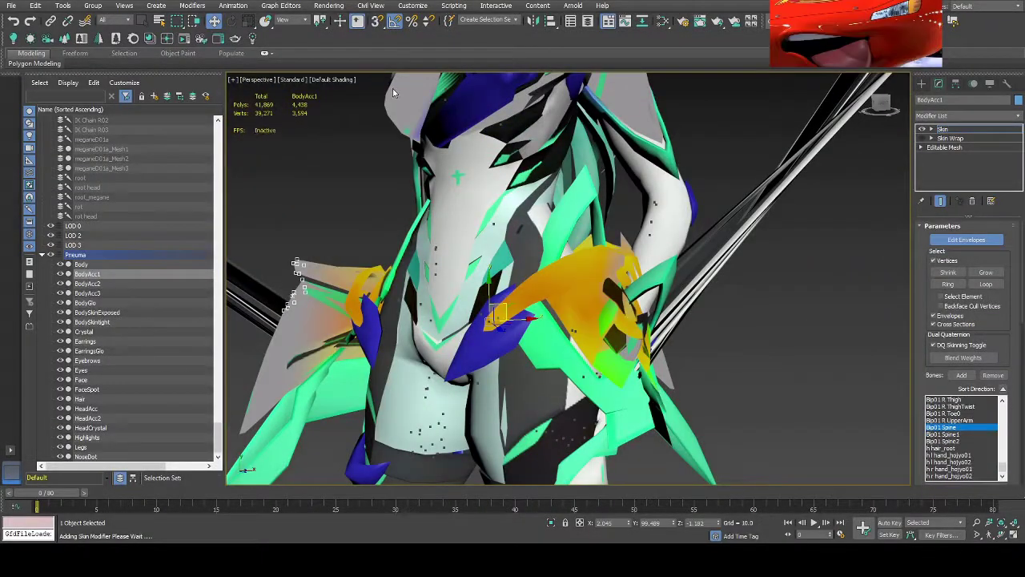
Correct the Bip01 Spine weights on the distorted hip armour vertices of BodyAcc1.
scroll(393, 93, up, 6)
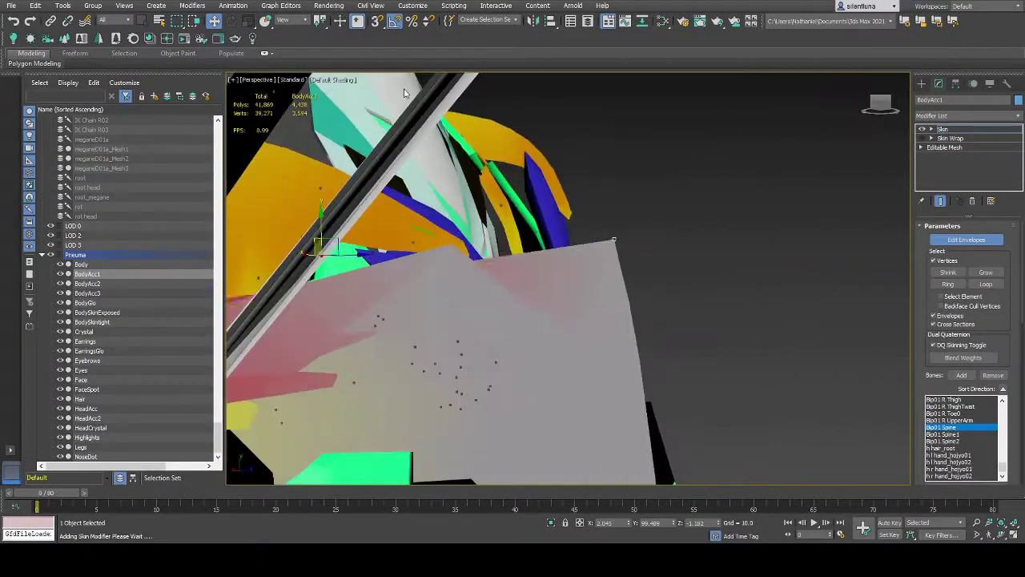
alt+middle_drag(485, 308, 391, 95)
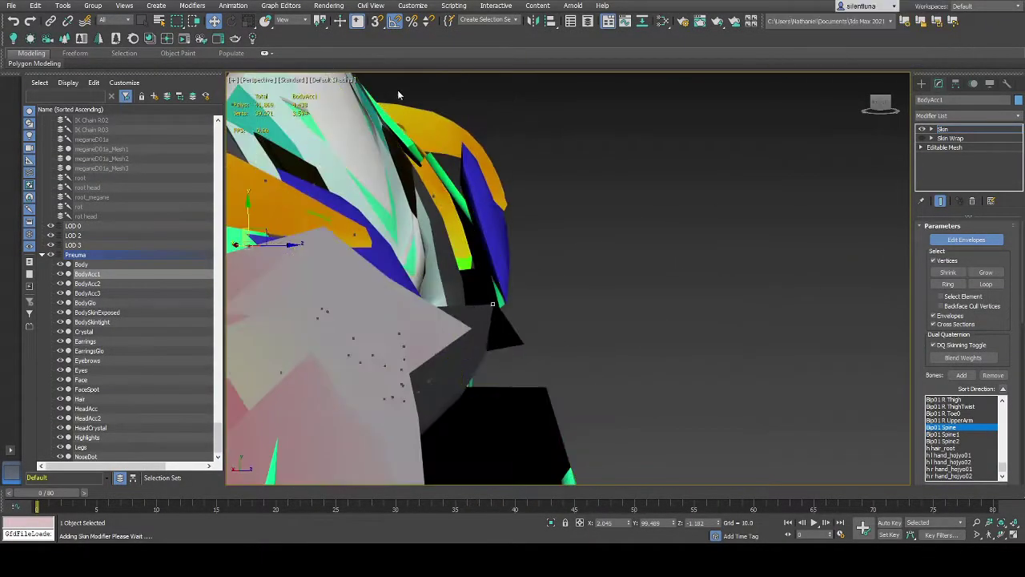
drag(881, 110, 887, 112)
alt+middle_drag(398, 90, 517, 339)
alt+middle_drag(450, 197, 864, 77)
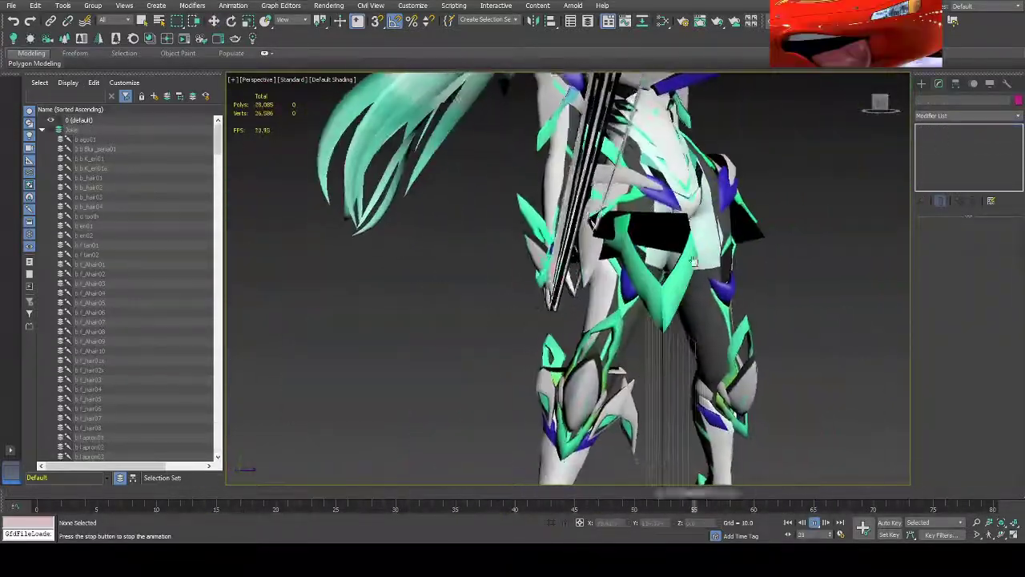
Weight the distorted hip vertices of BodyGlo to Bip01 Pelvis, using the pose at frame 25.
click(651, 149)
alt+middle_drag(609, 336, 772, 345)
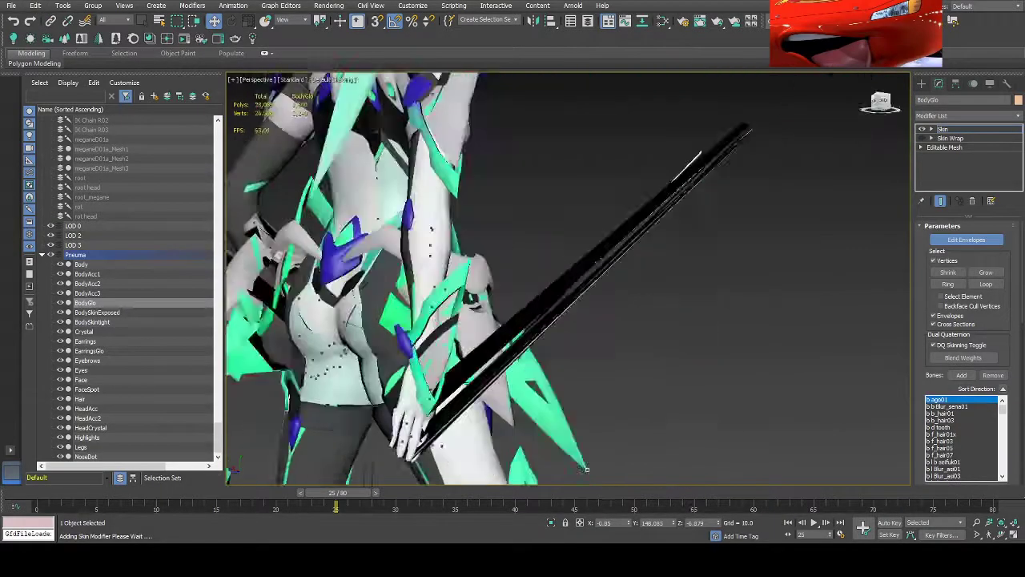
scroll(965, 435, up, 3)
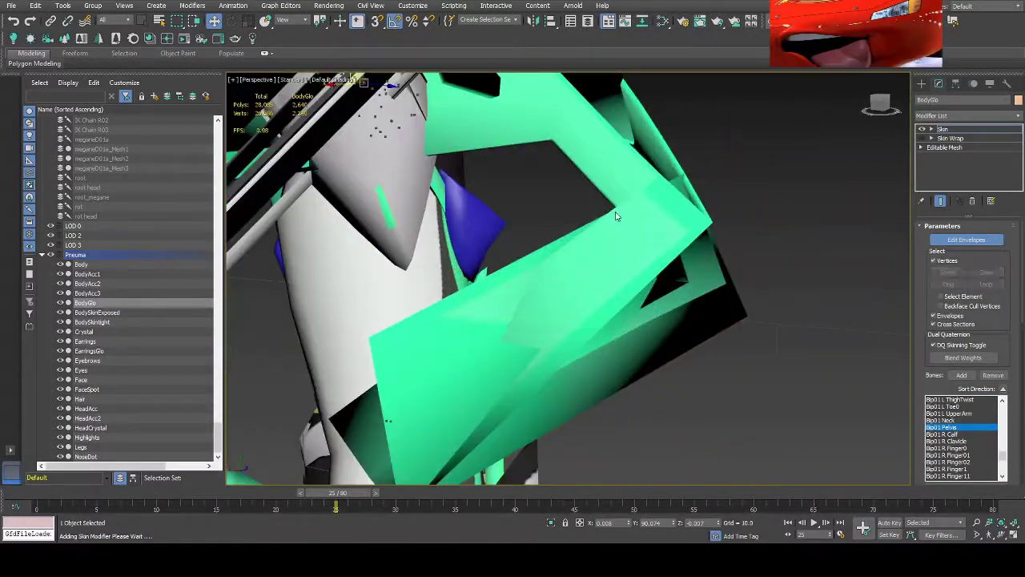
middle_drag(793, 240, 816, 260)
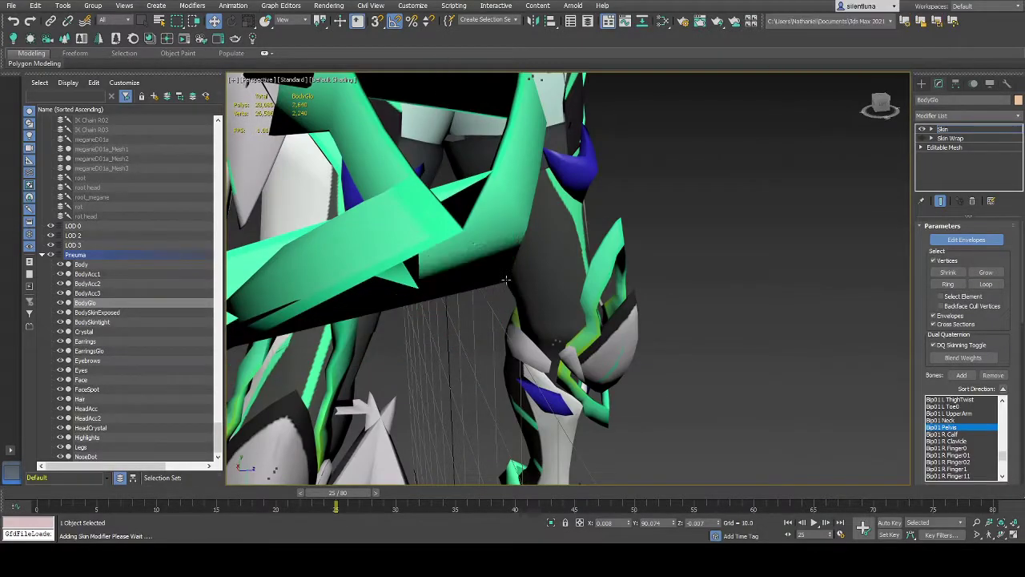
scroll(486, 278, up, 4)
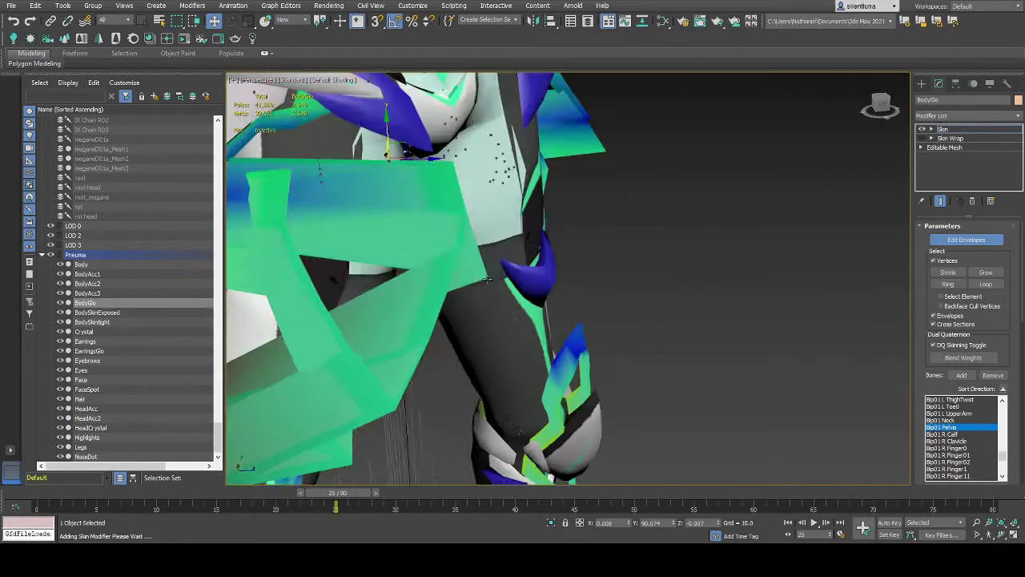